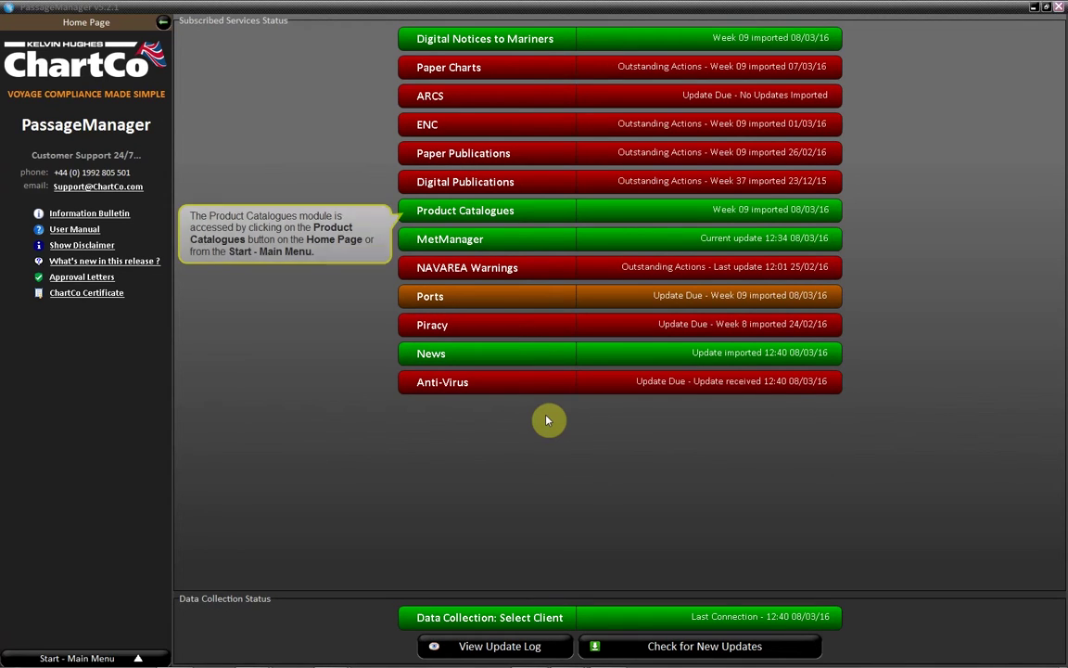
# Step: Open the Product Catalogues map and zoom it to frame the North Sea between Britain, Norway and Denmark
pyautogui.click(548, 212)
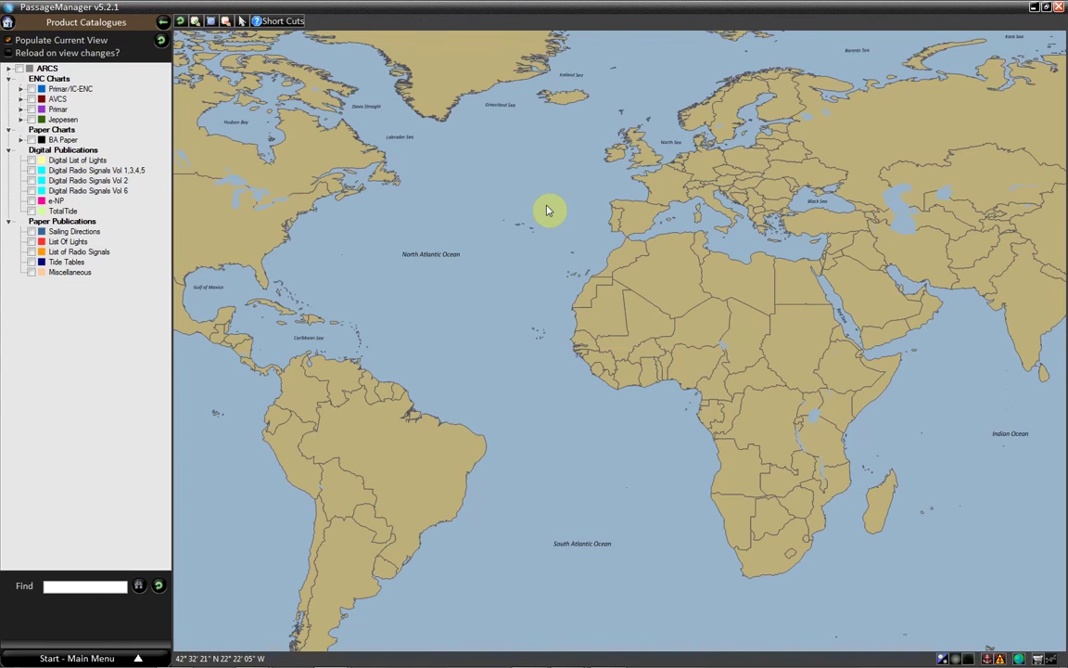
pyautogui.scroll(1, 665, 154)
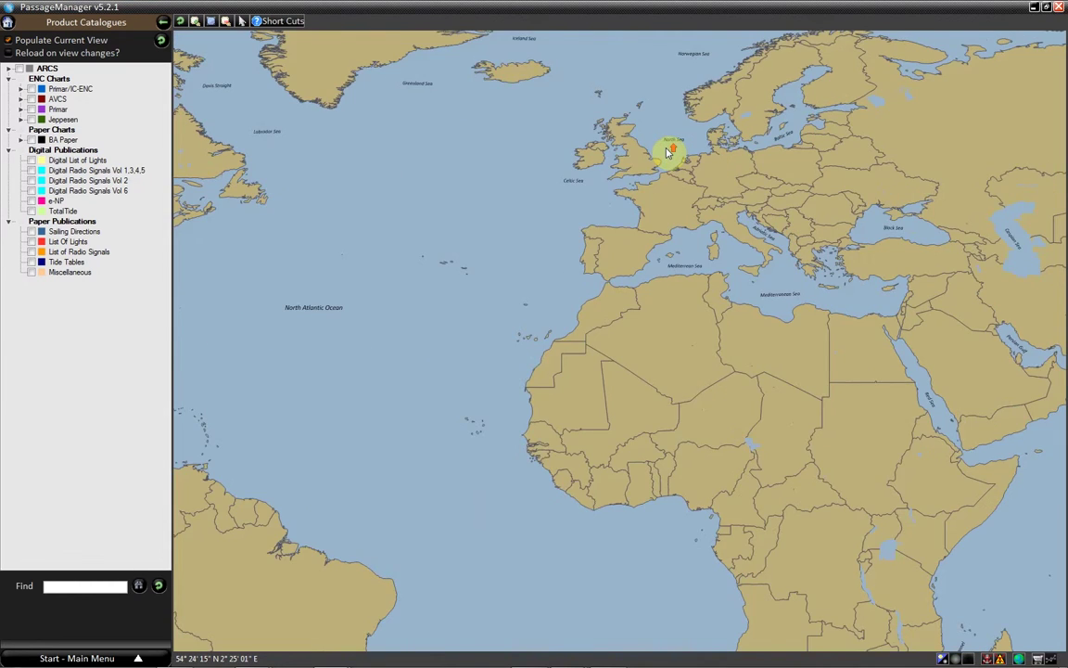
pyautogui.scroll(1, 668, 153)
pyautogui.scroll(1, 668, 153)
pyautogui.scroll(1, 686, 150)
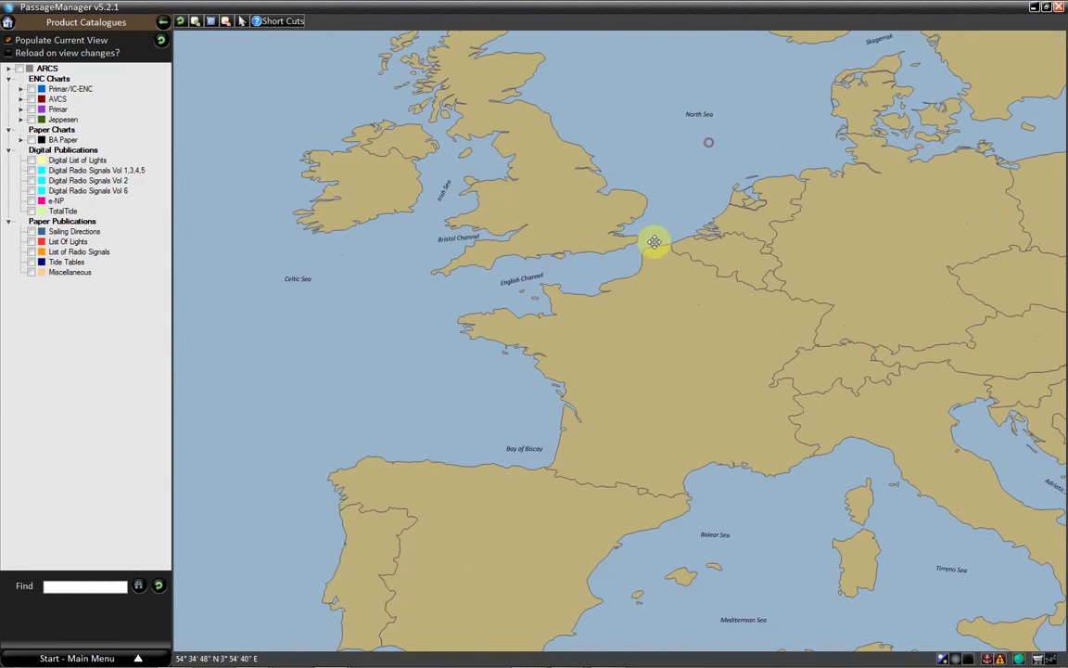
pyautogui.moveTo(635, 281)
pyautogui.mouseDown()
pyautogui.moveTo(585, 364)
pyautogui.moveTo(596, 336)
pyautogui.mouseUp()
pyautogui.scroll(1, 596, 337)
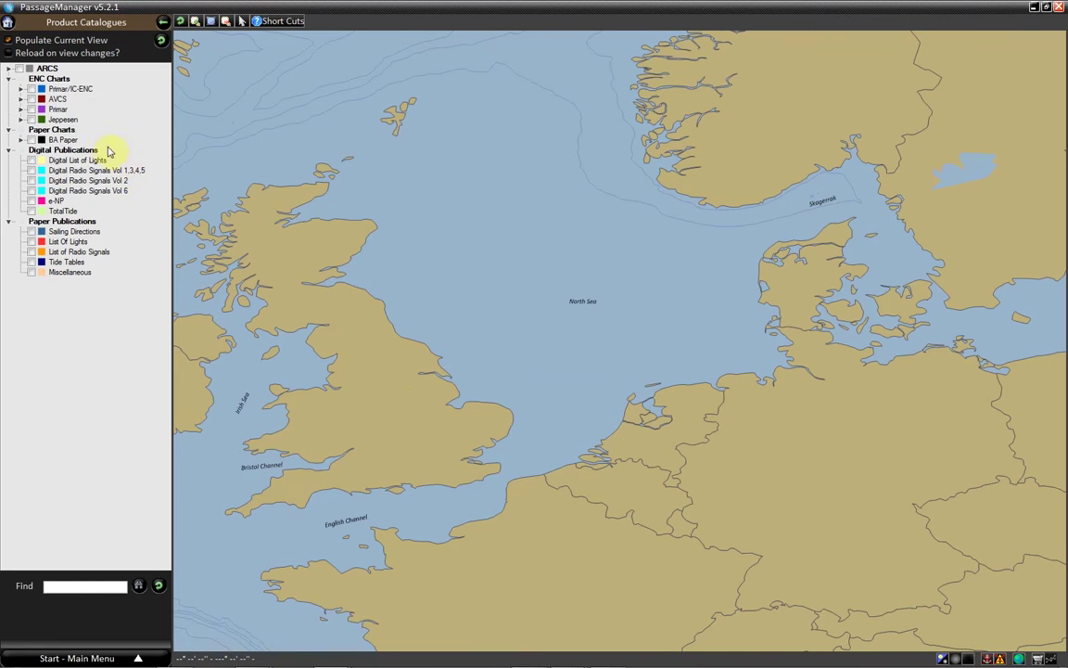
# Step: Turn on the AVCS layer under ENC Charts to outline its cells over the North Sea
pyautogui.click(31, 98)
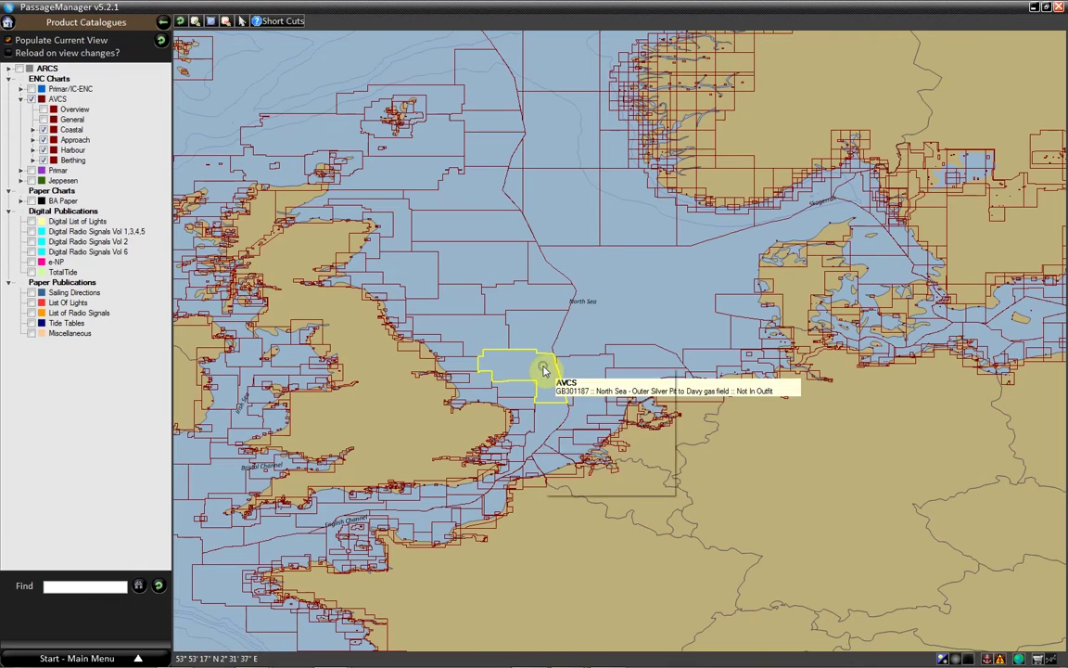
pyautogui.rightClick(544, 371)
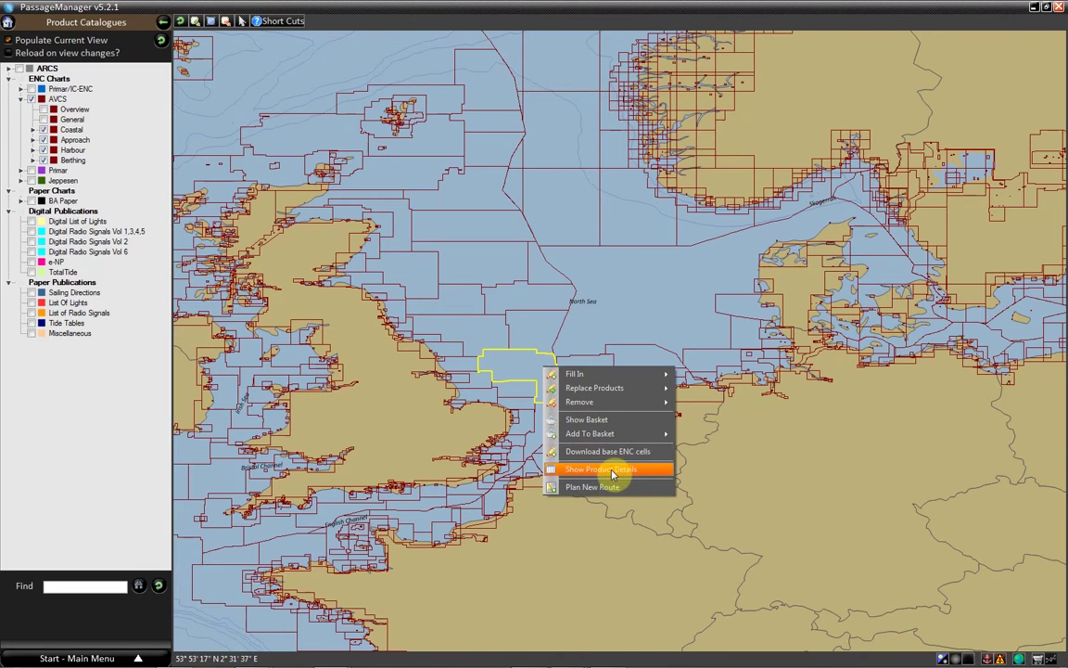
pyautogui.click(647, 473)
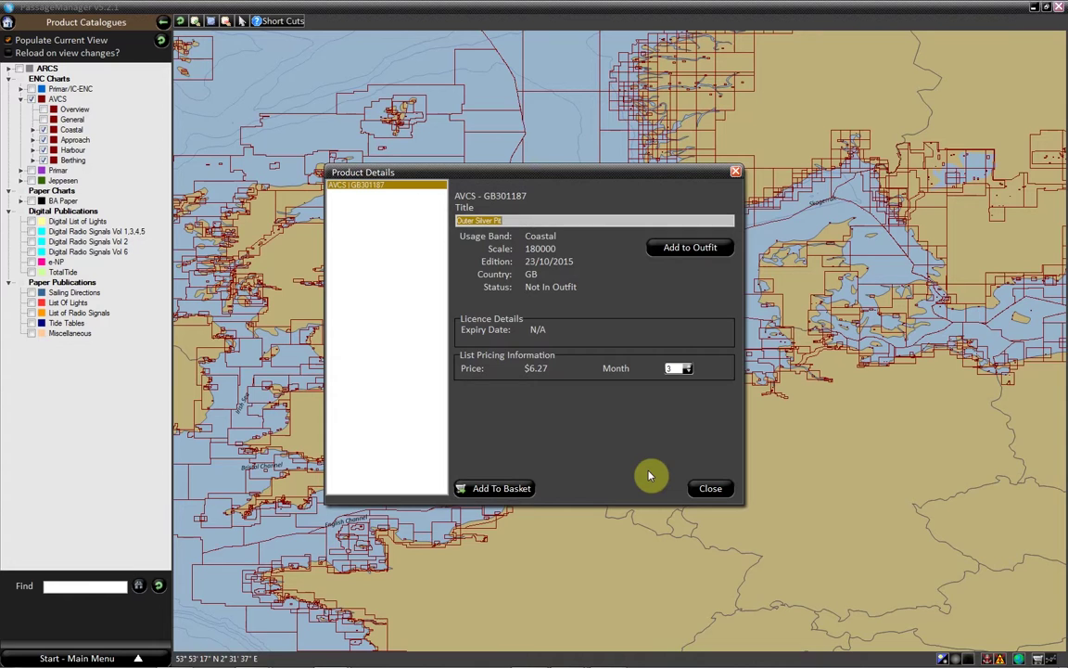
pyautogui.click(724, 490)
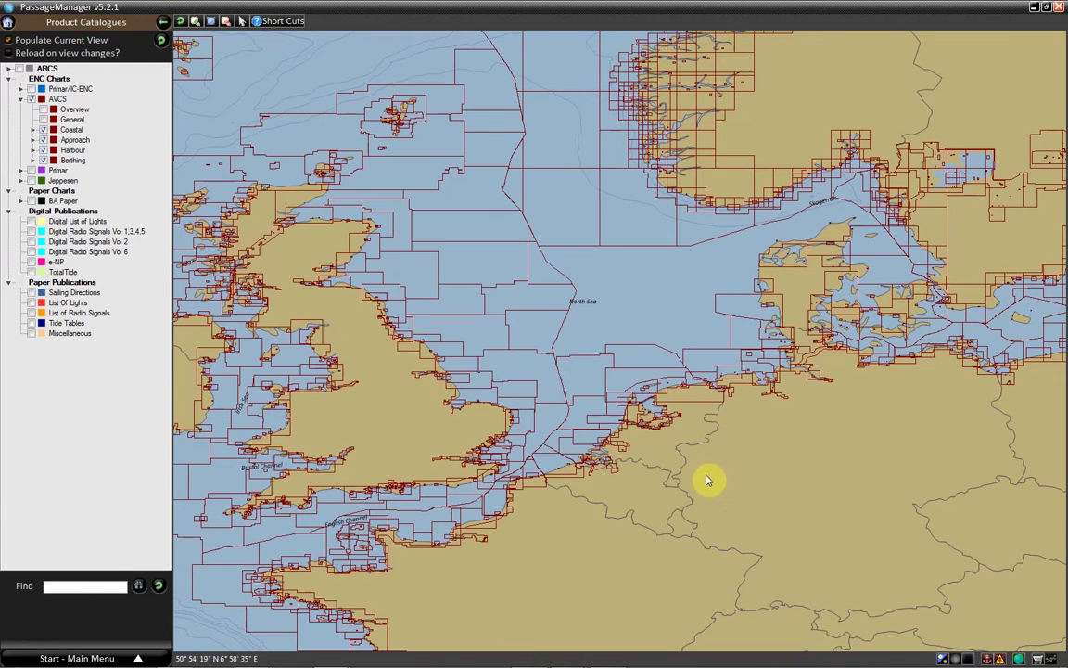
# Step: Turn off the AVCS layer under ENC Charts to clear its cell outlines
pyautogui.click(32, 98)
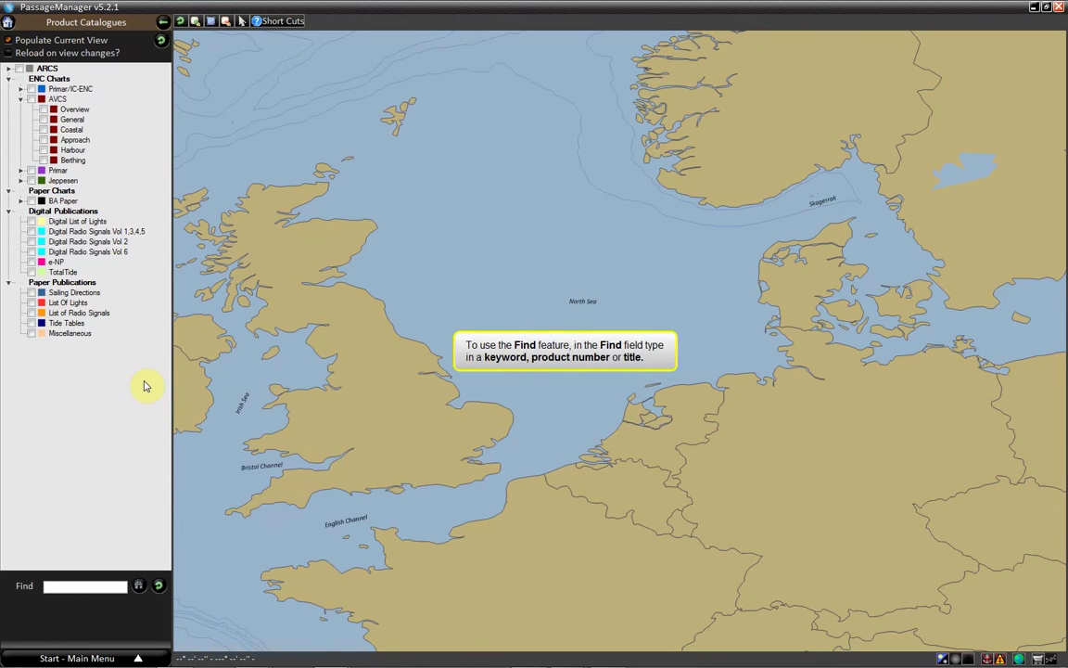
# Step: Search the catalogue for 'houston' and enlarge the results list showing ARCS 3187 and US5TX55M
pyautogui.click(108, 585)
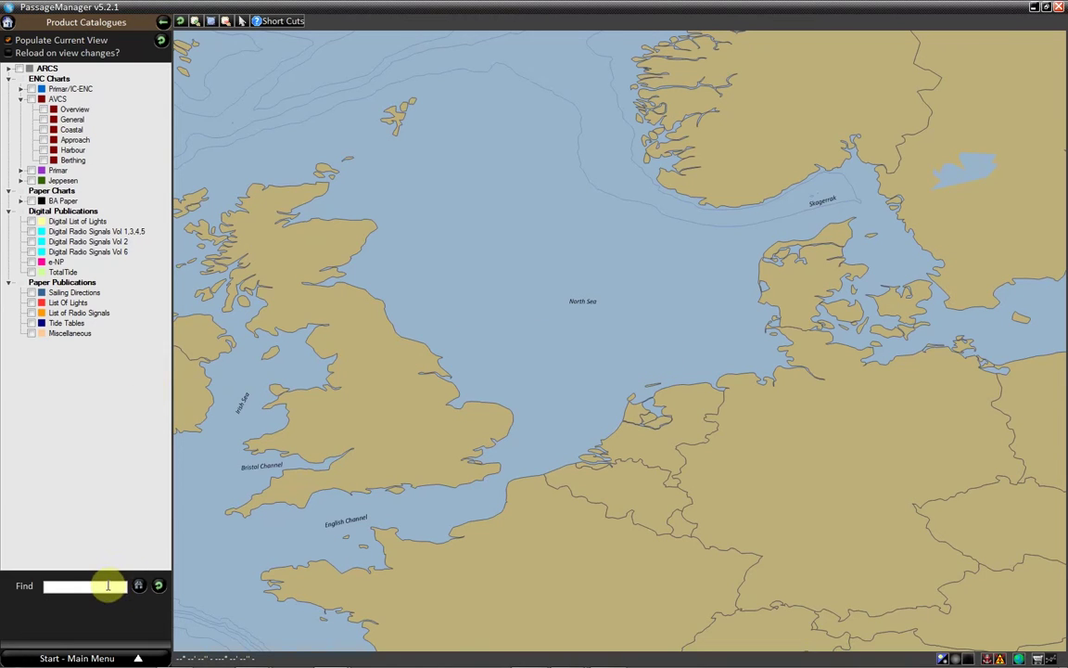
pyautogui.write('houston')
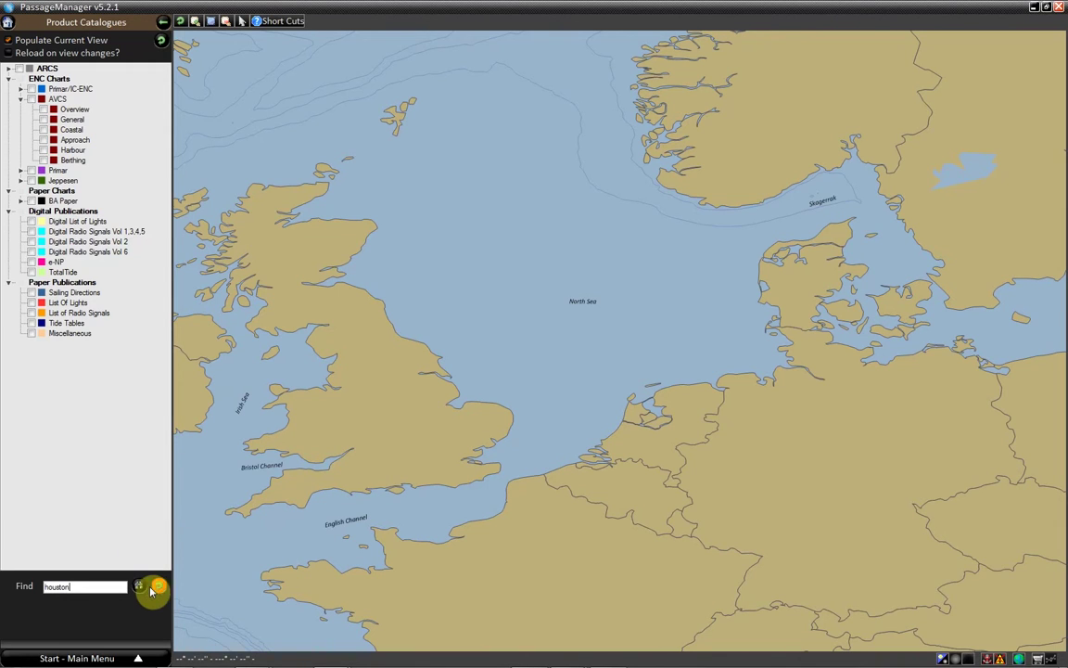
pyautogui.click(139, 585)
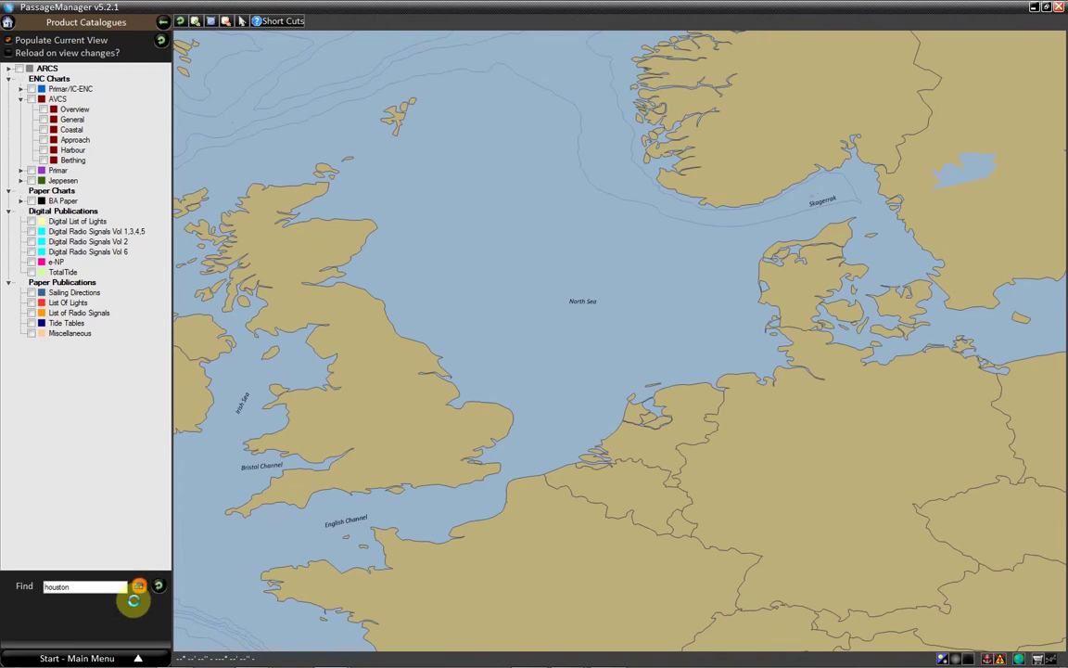
pyautogui.moveTo(119, 571); pyautogui.dragTo(143, 396)
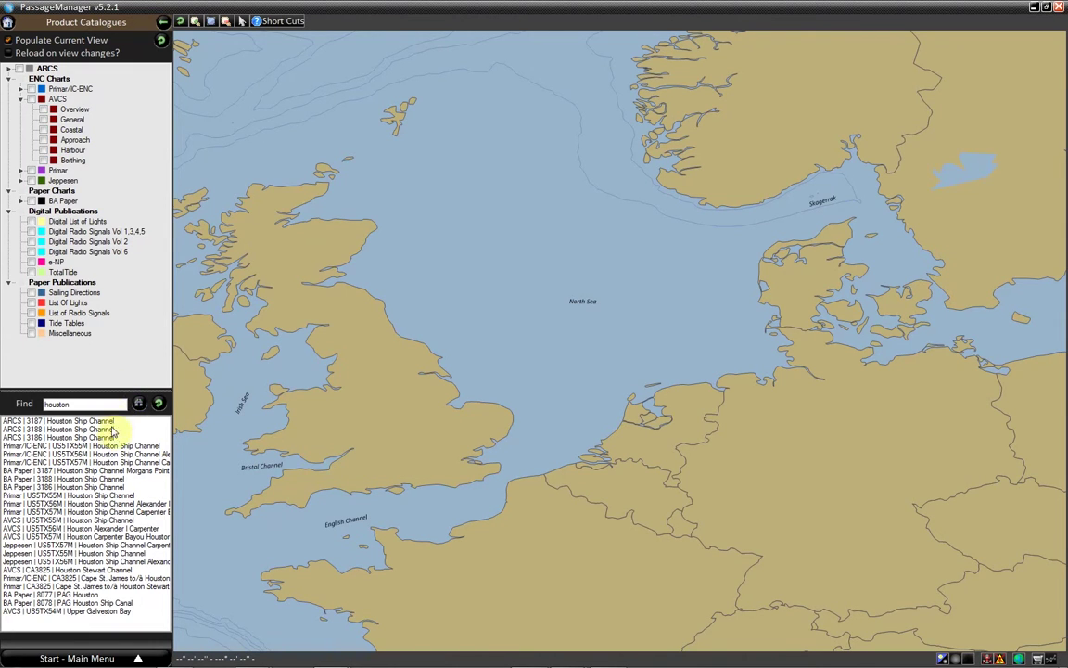
# Step: Select the BA Paper 3187 Houston Ship Channel Morgans Point result and zoom the map to it
pyautogui.click(118, 470)
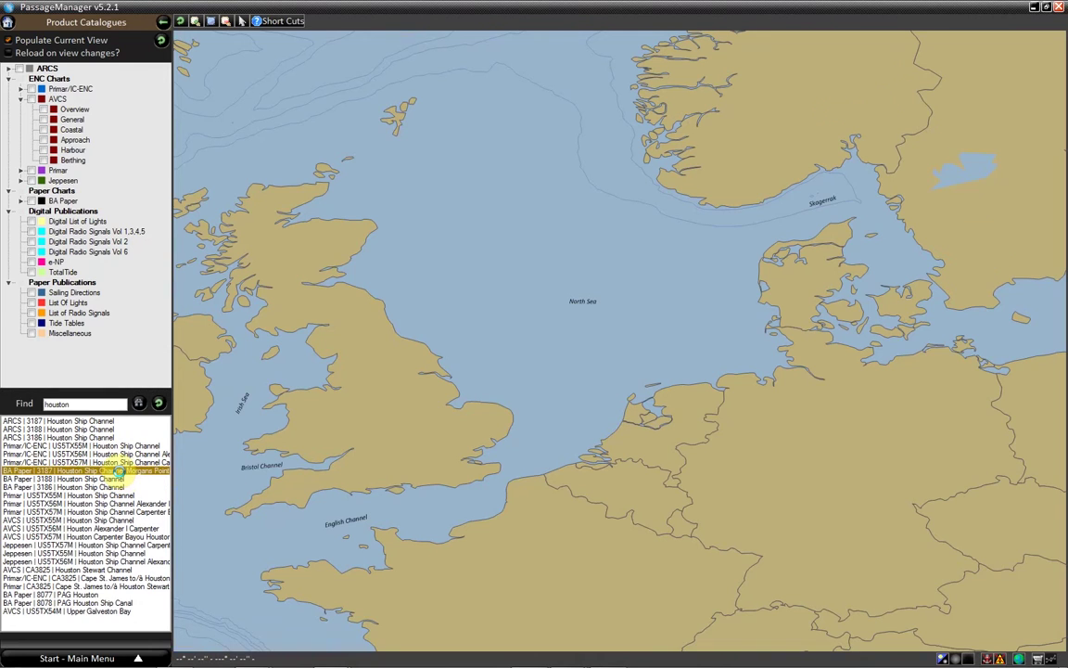
pyautogui.doubleClick(119, 471)
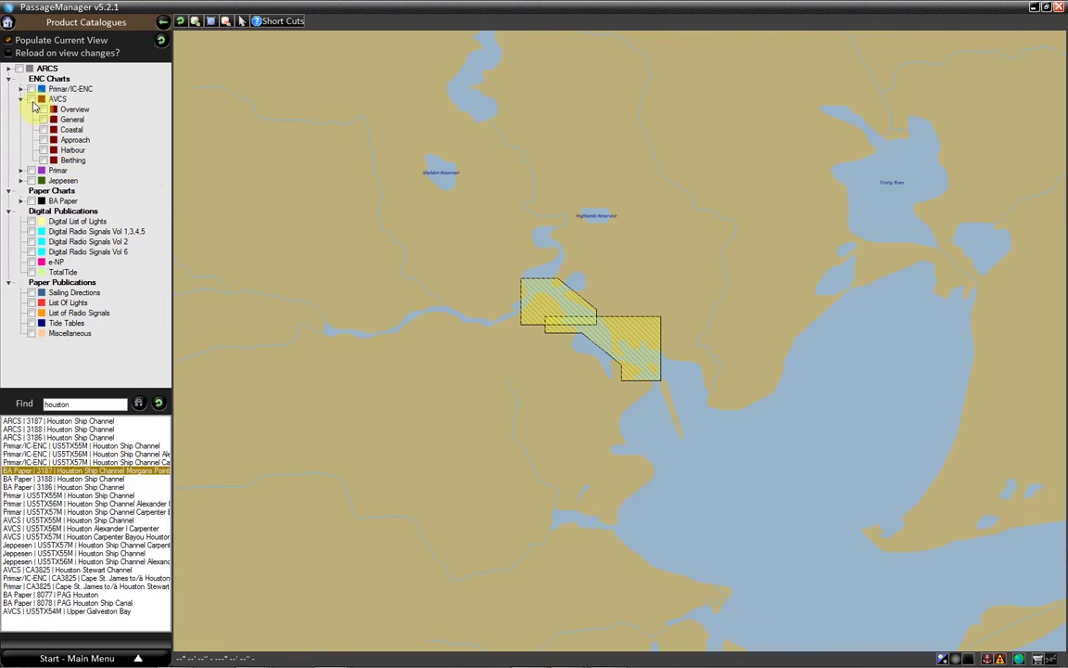
# Step: Turn the AVCS layer back on to show its cells around the Houston Ship Channel chart
pyautogui.click(32, 99)
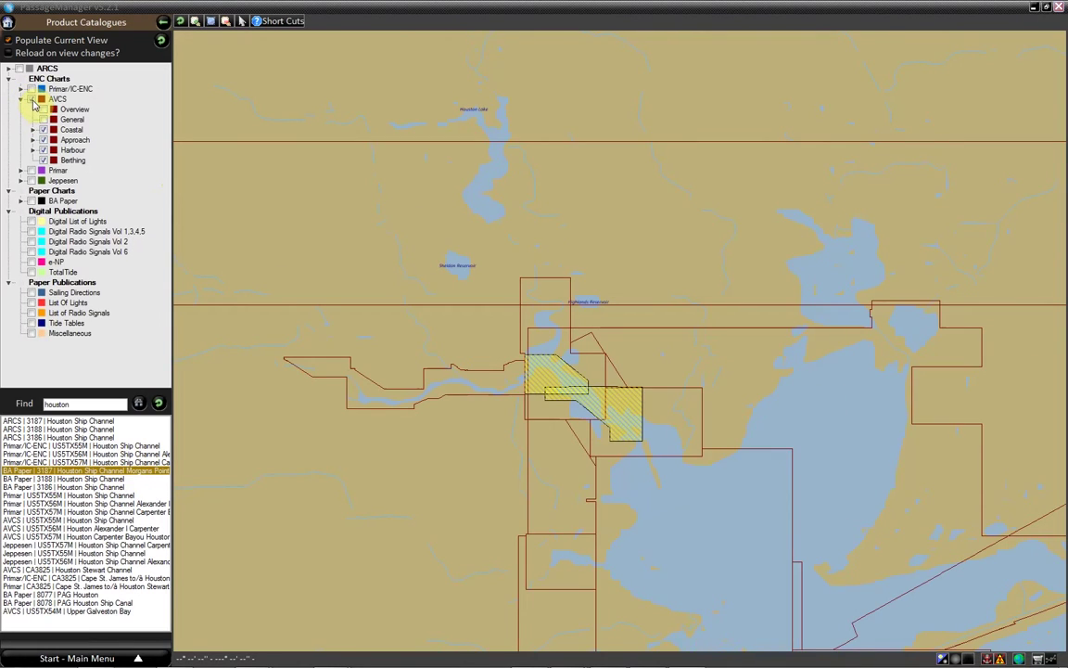